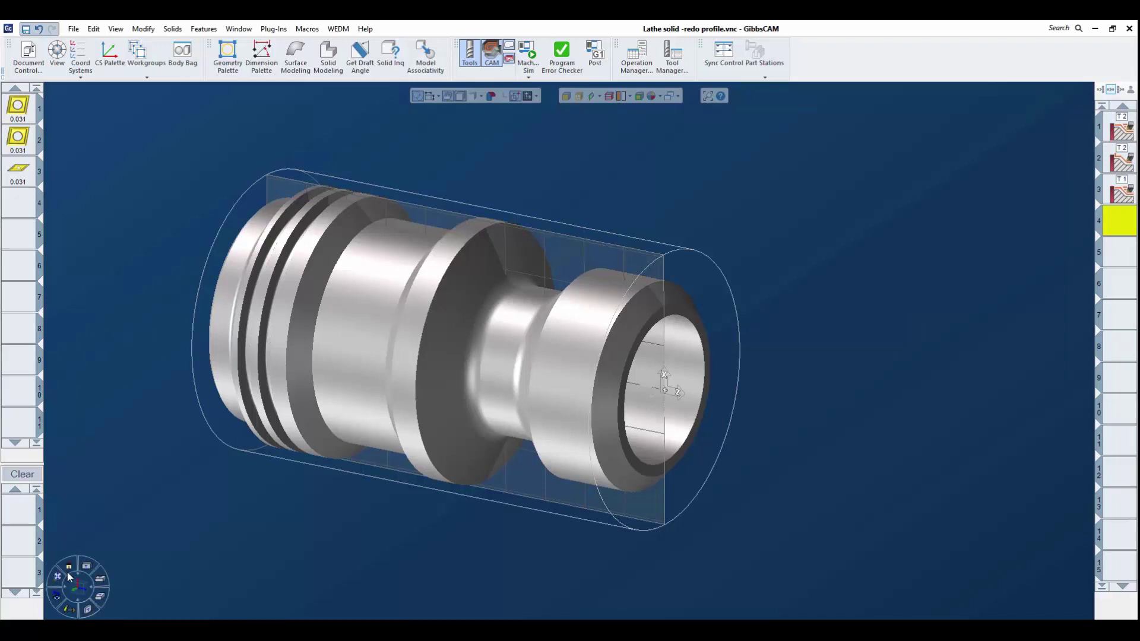
# Step: Show the part in flat side view with the Slice Spun Body render mode
pyautogui.click(69, 568)
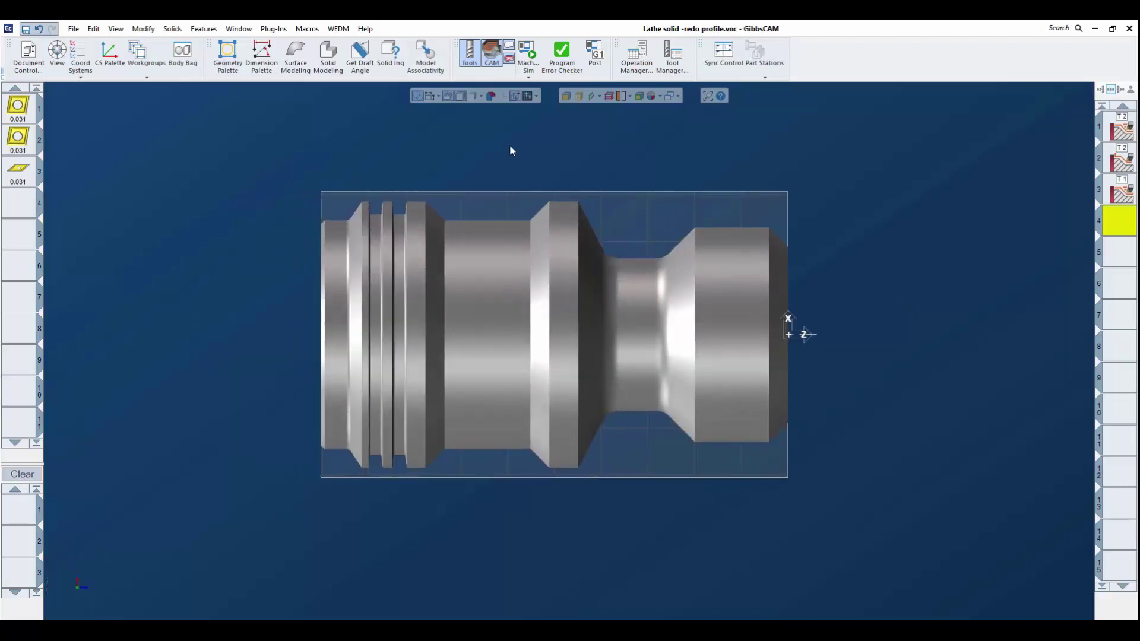
pyautogui.click(601, 97)
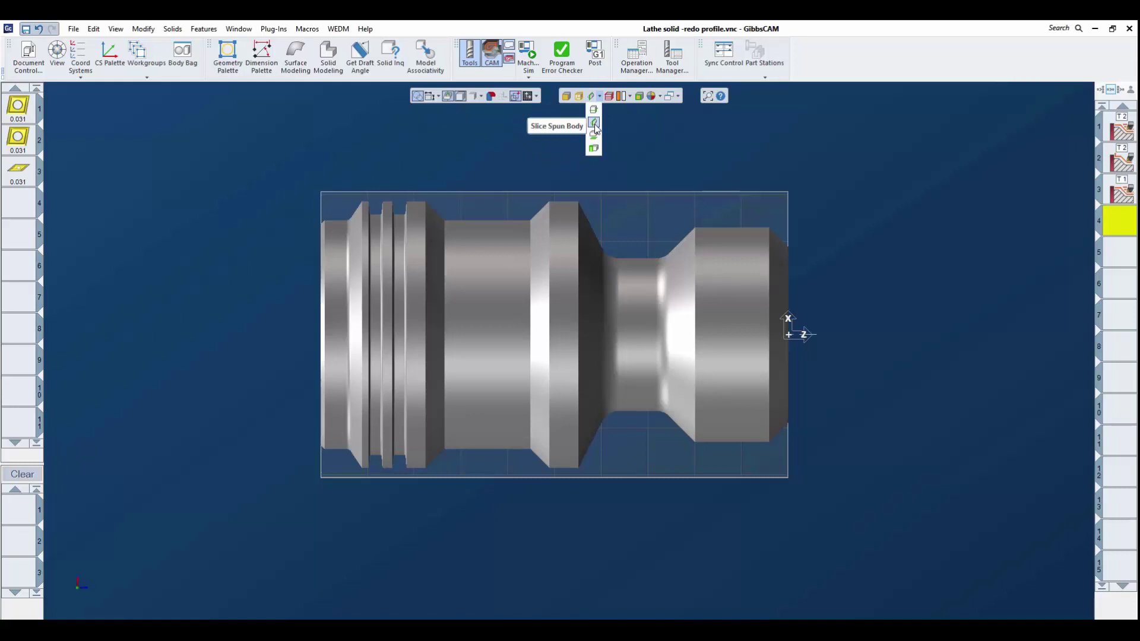
pyautogui.click(594, 124)
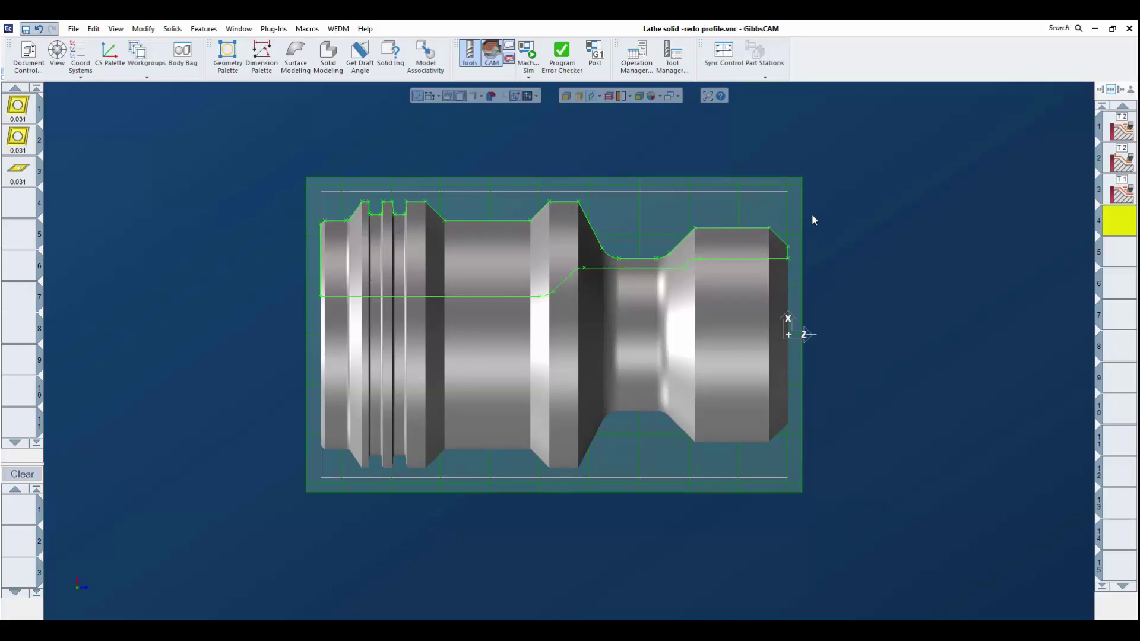
# Step: Load the 3 rough od_35 deg process and rough-turn the outer profile up to the left grooves
pyautogui.rightClick(18, 509)
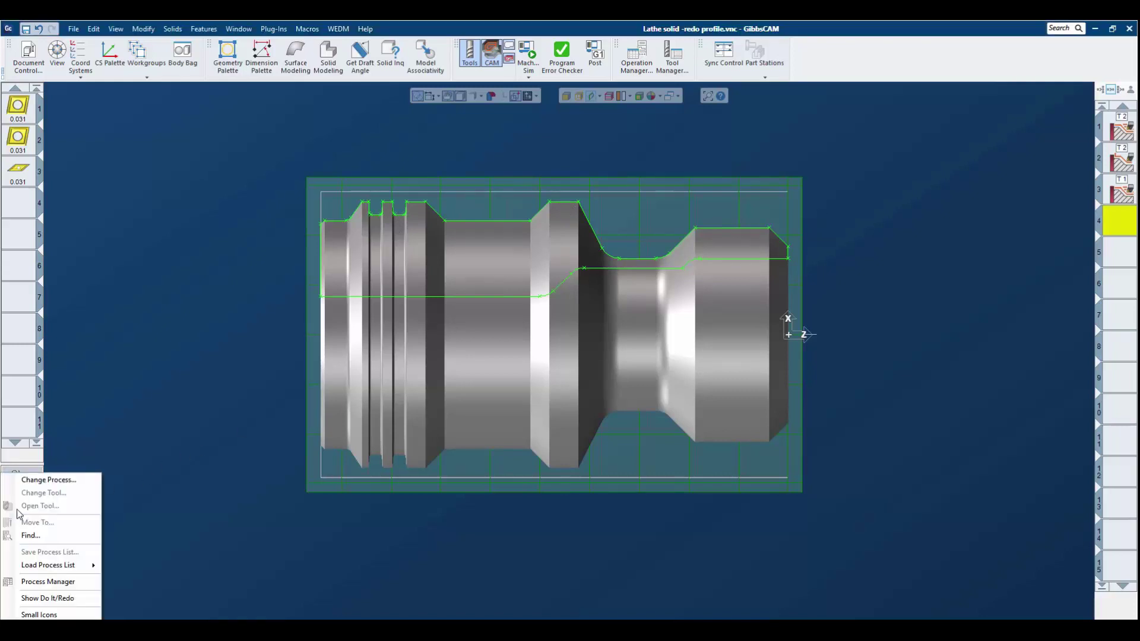
pyautogui.moveTo(50, 569)
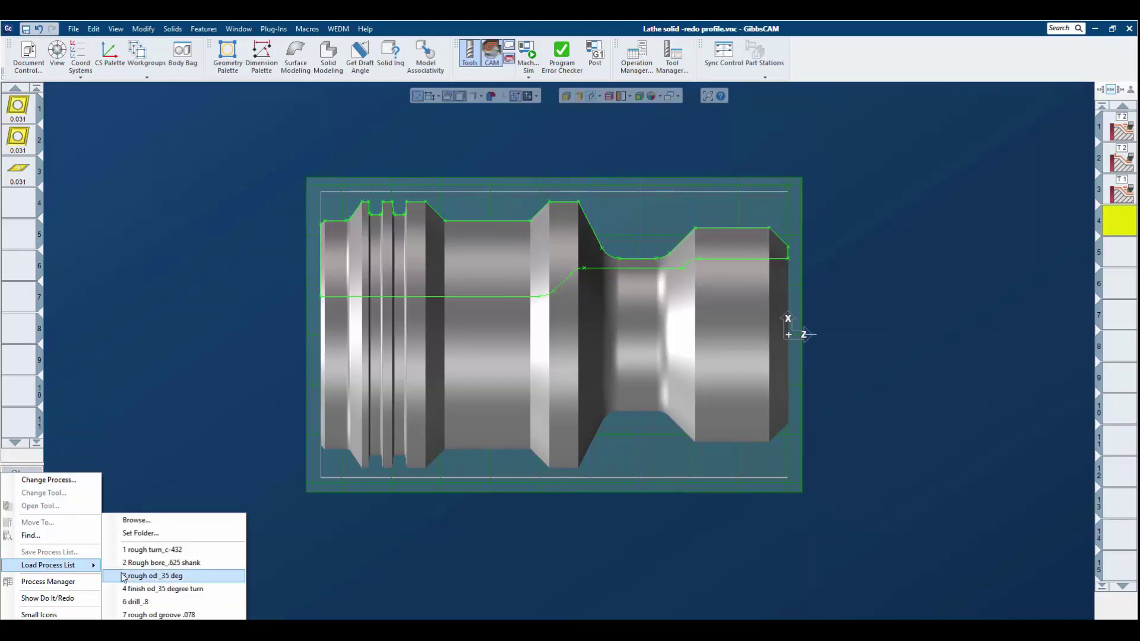
pyautogui.click(149, 576)
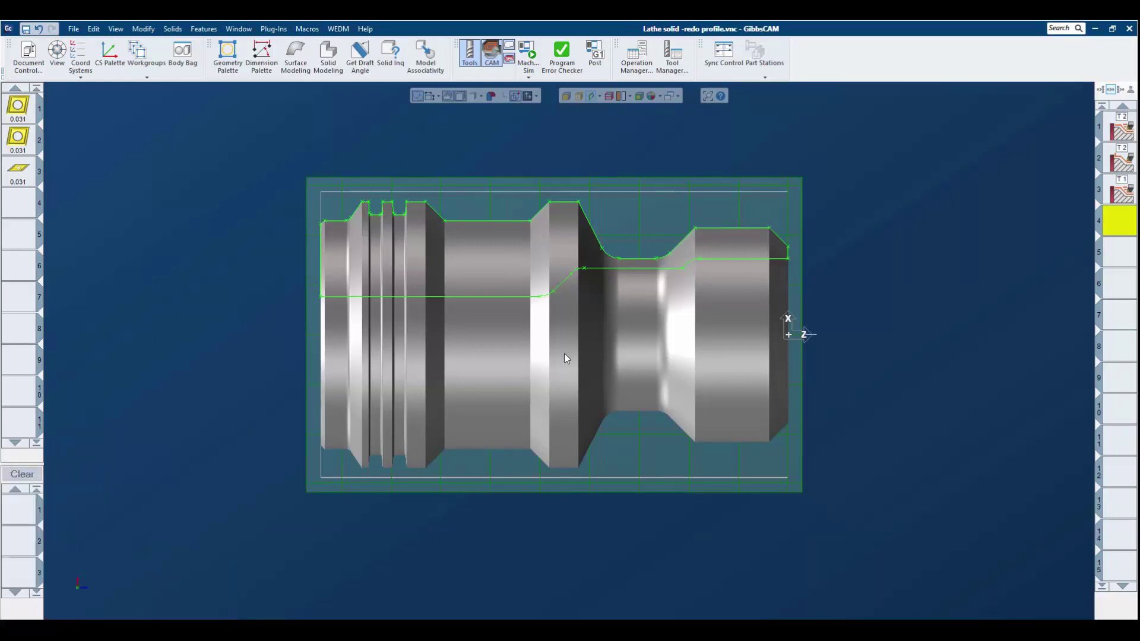
pyautogui.click(671, 247)
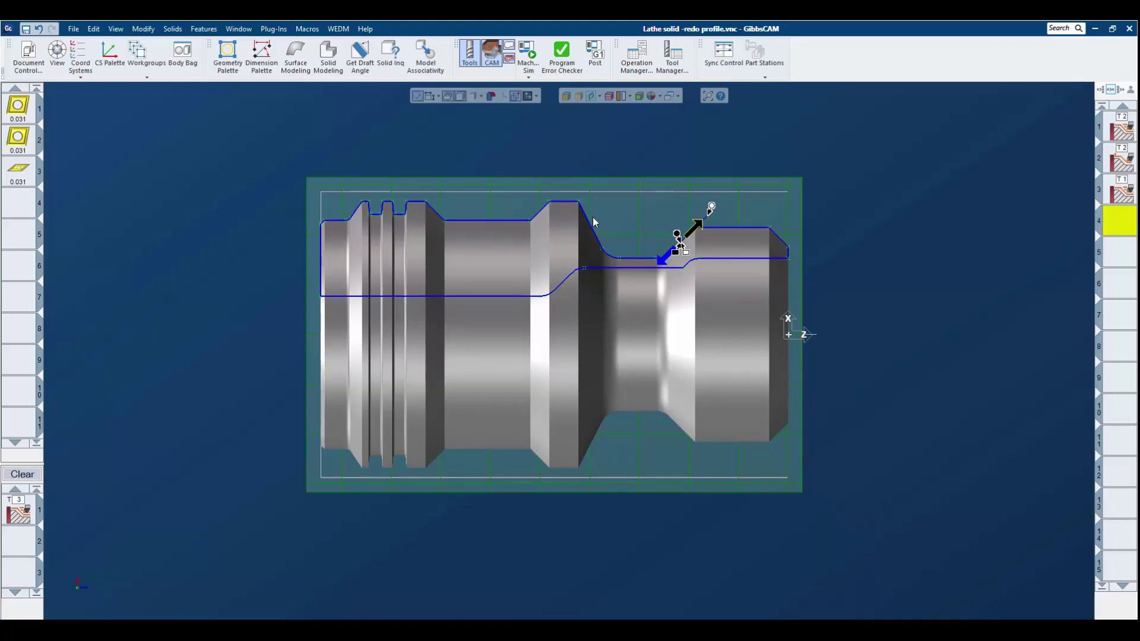
pyautogui.click(413, 204)
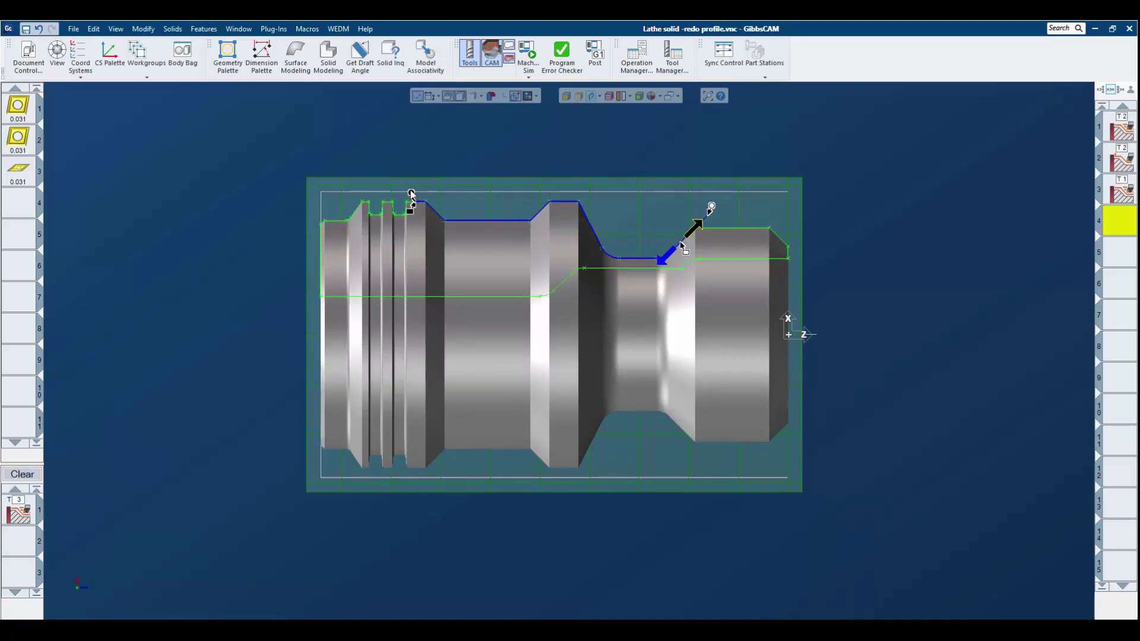
pyautogui.click(508, 132)
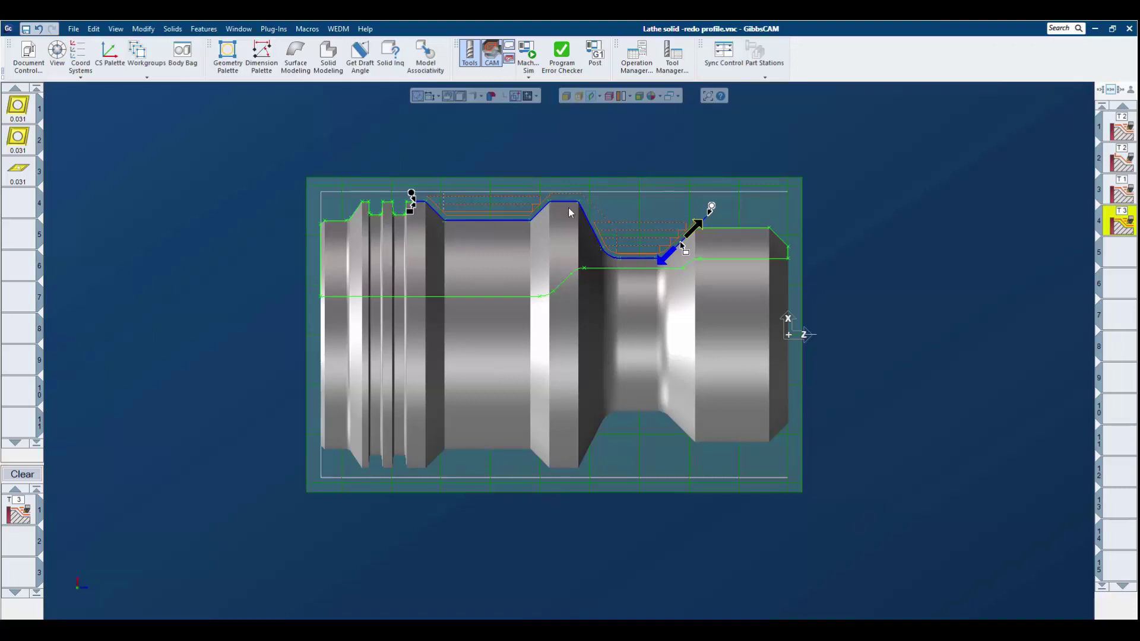
# Step: Load the 4 finish od_35 degree turn process and finish the outer profile to the stock's left edge
pyautogui.rightClick(27, 523)
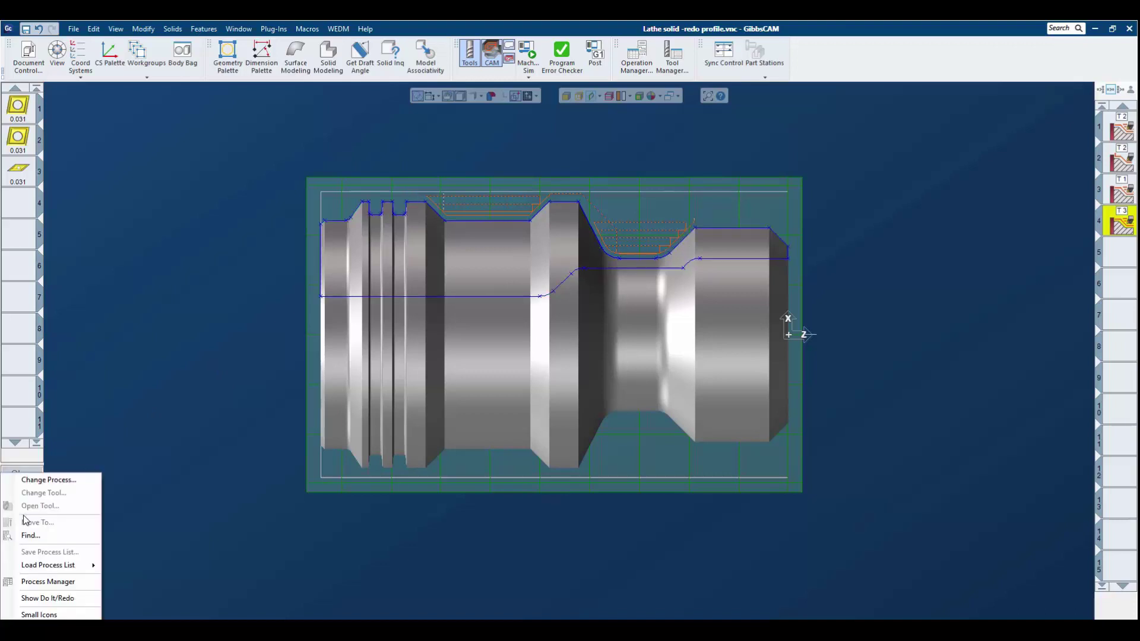
pyautogui.moveTo(48, 567)
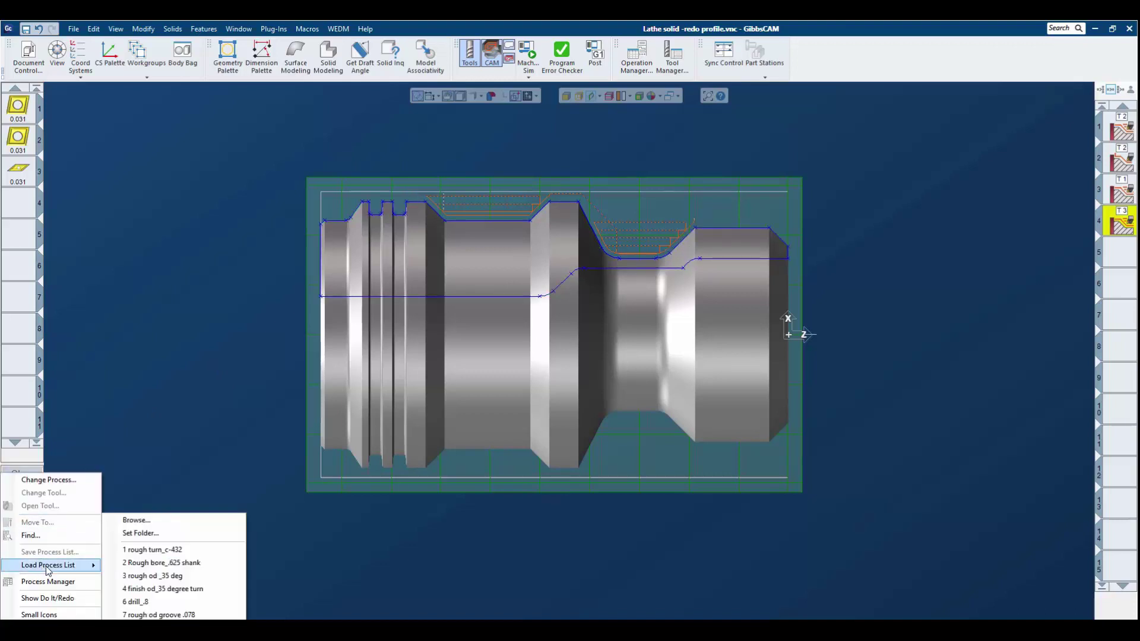
pyautogui.click(162, 589)
pyautogui.click(780, 239)
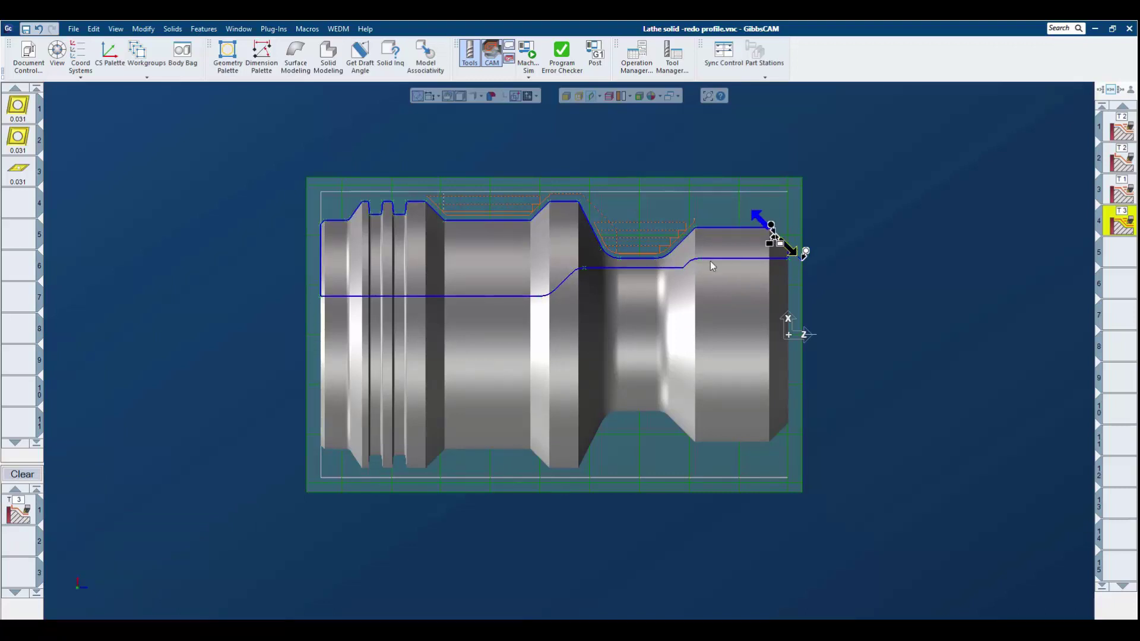
pyautogui.click(410, 205)
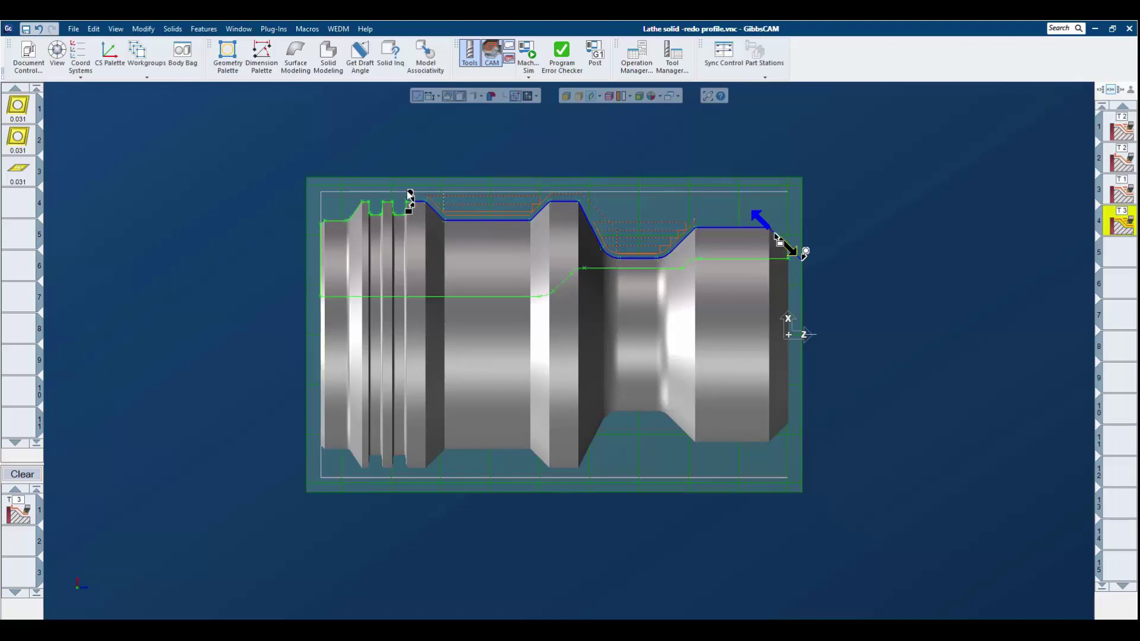
pyautogui.moveTo(339, 189); pyautogui.dragTo(313, 196)
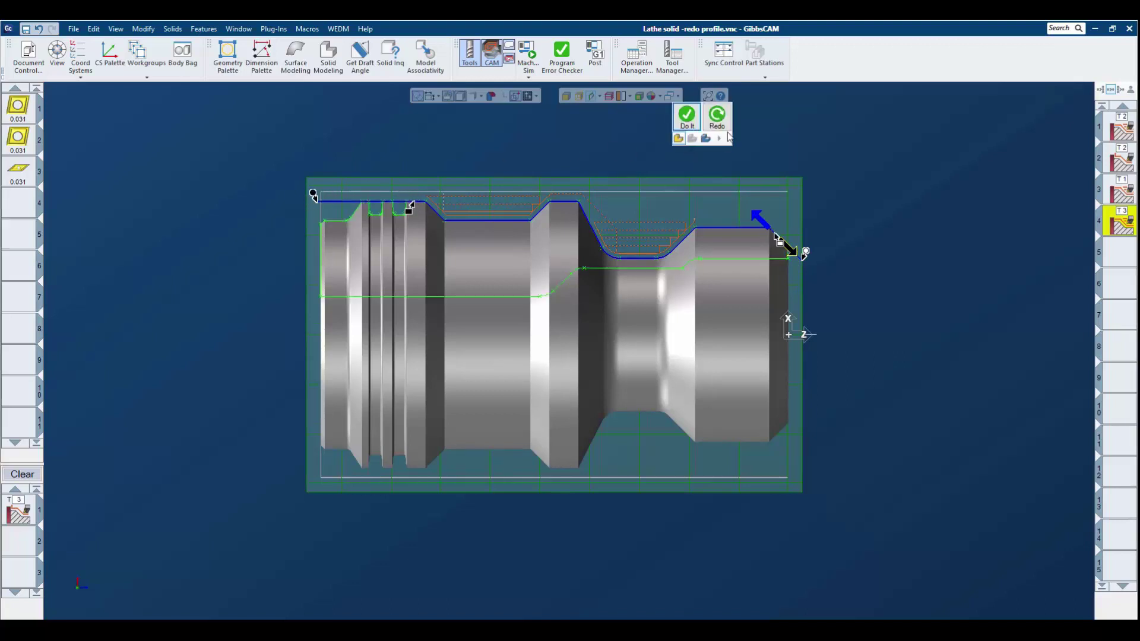
pyautogui.click(687, 119)
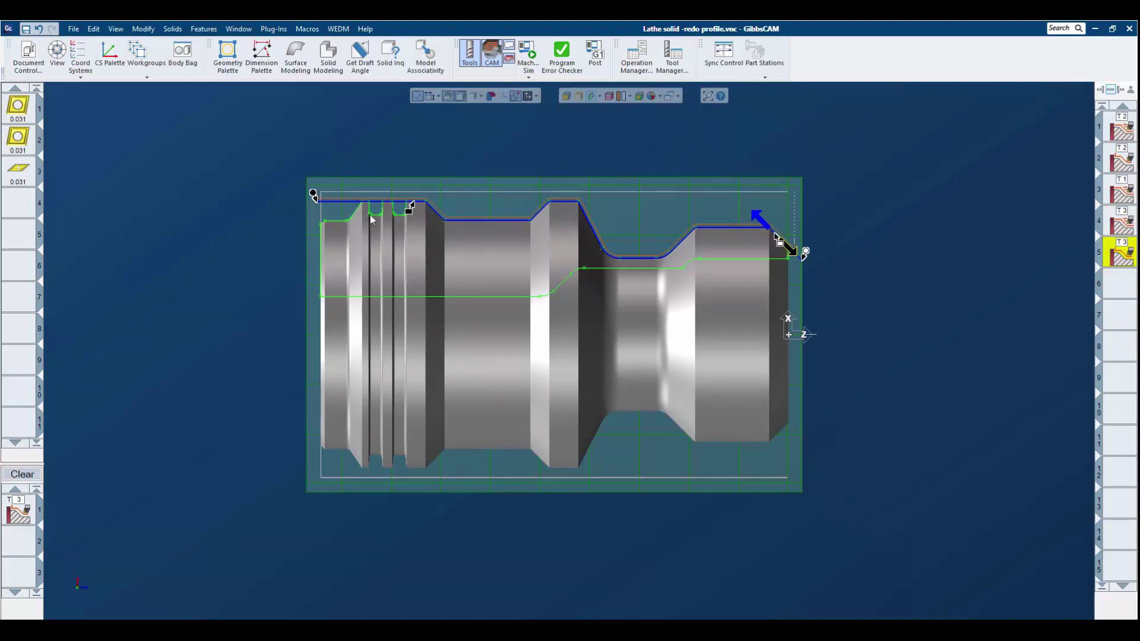
# Step: Run the machine simulation in an isometric view, then clear the pending process list
pyautogui.click(532, 56)
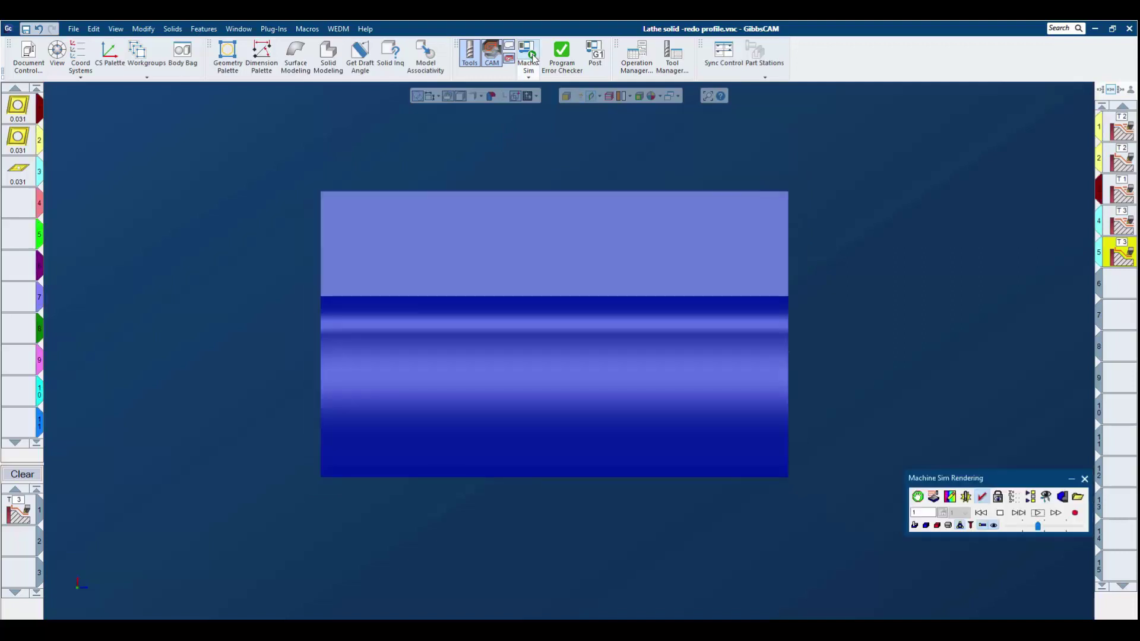
pyautogui.moveTo(821, 362); pyautogui.dragTo(562, 490)
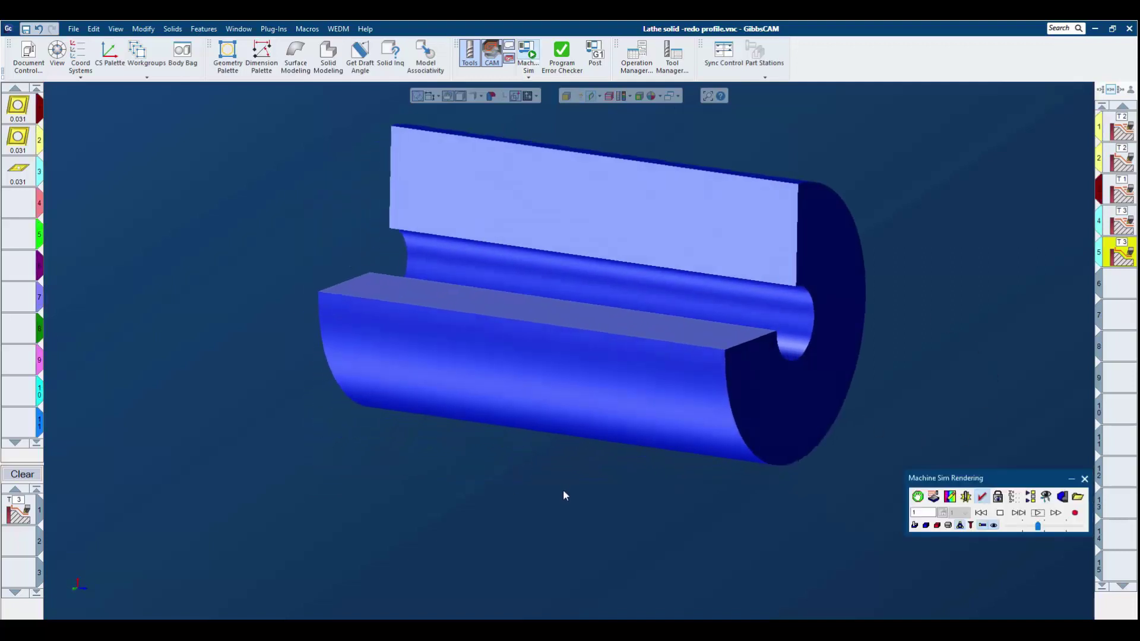
pyautogui.click(1038, 512)
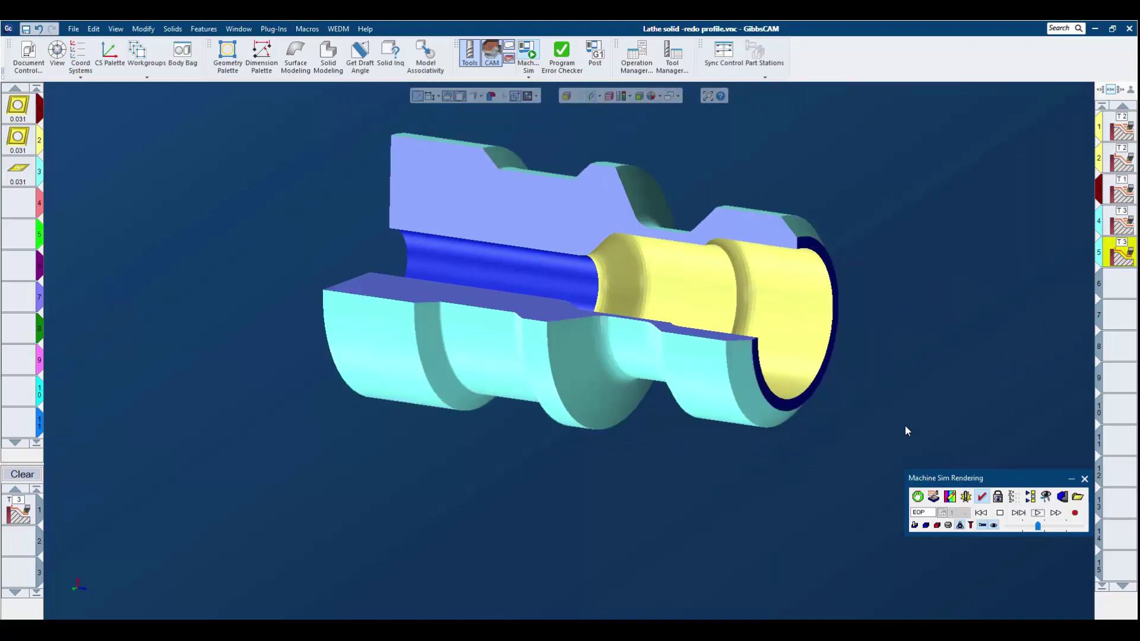
pyautogui.click(1085, 479)
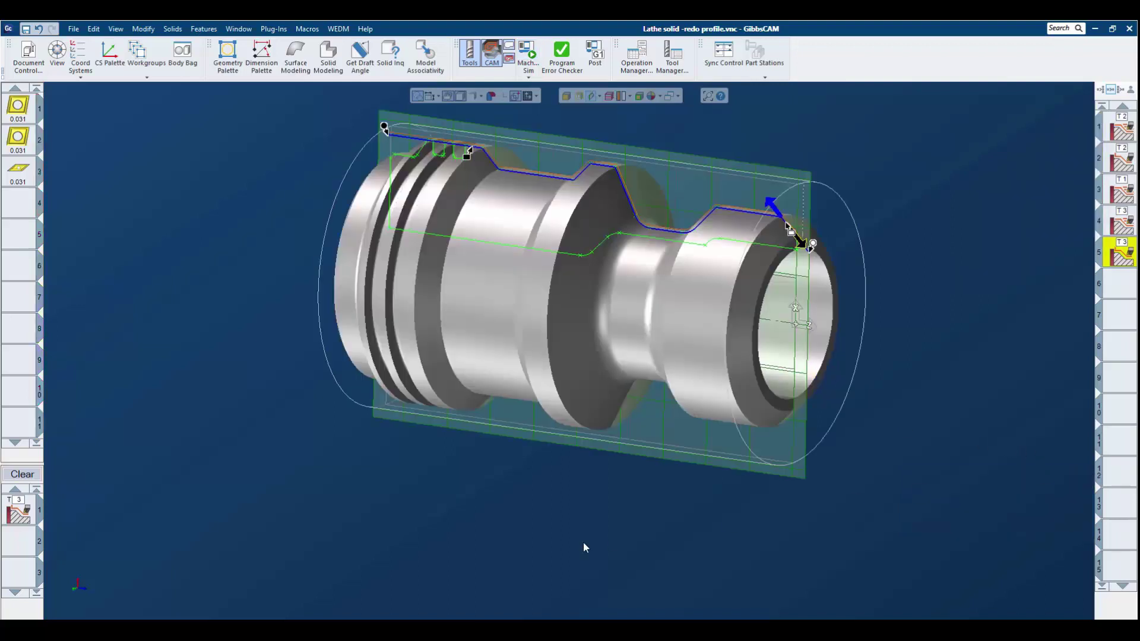
pyautogui.click(31, 475)
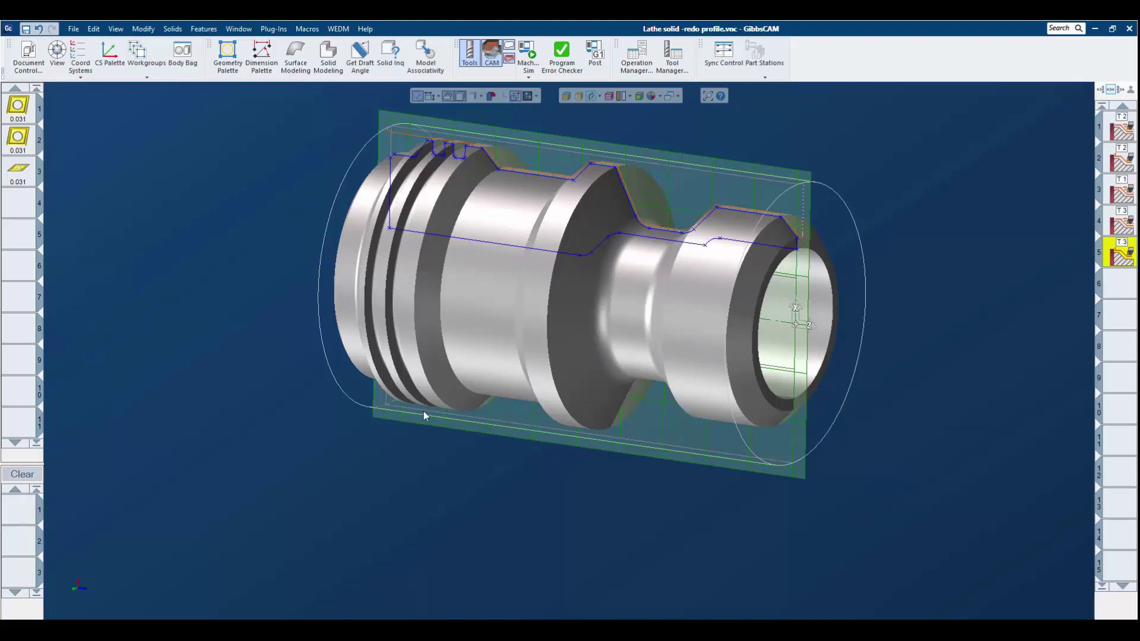
# Step: In front view, move the original lathe solid into the Body Bag with Ctrl+B
pyautogui.click(77, 580)
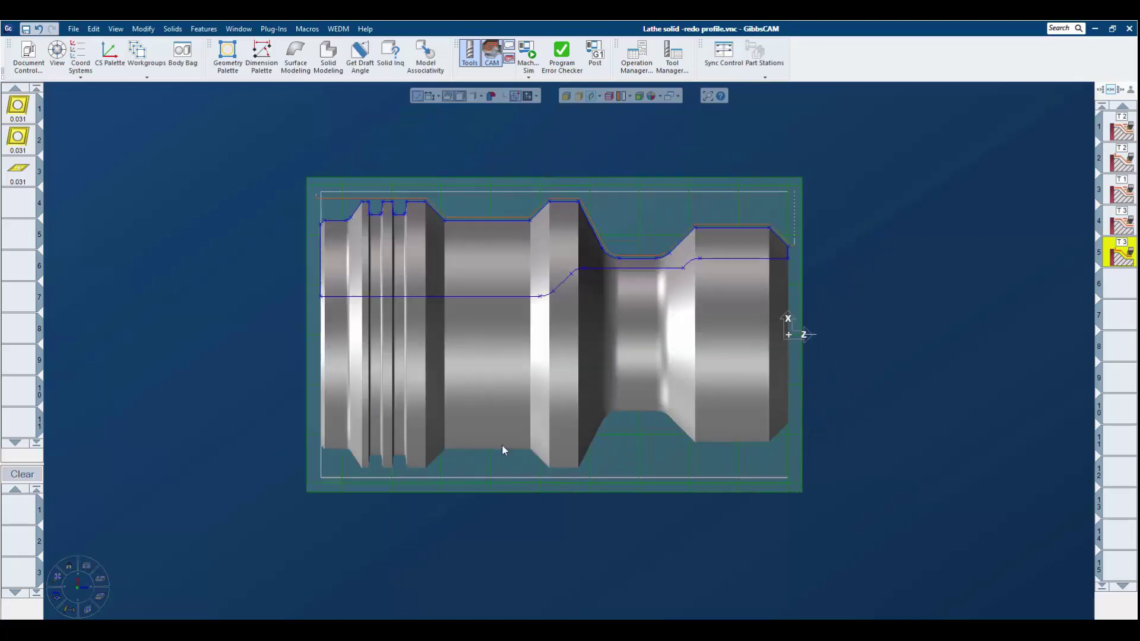
pyautogui.click(568, 327)
pyautogui.hotkey('ctrl', 'b')
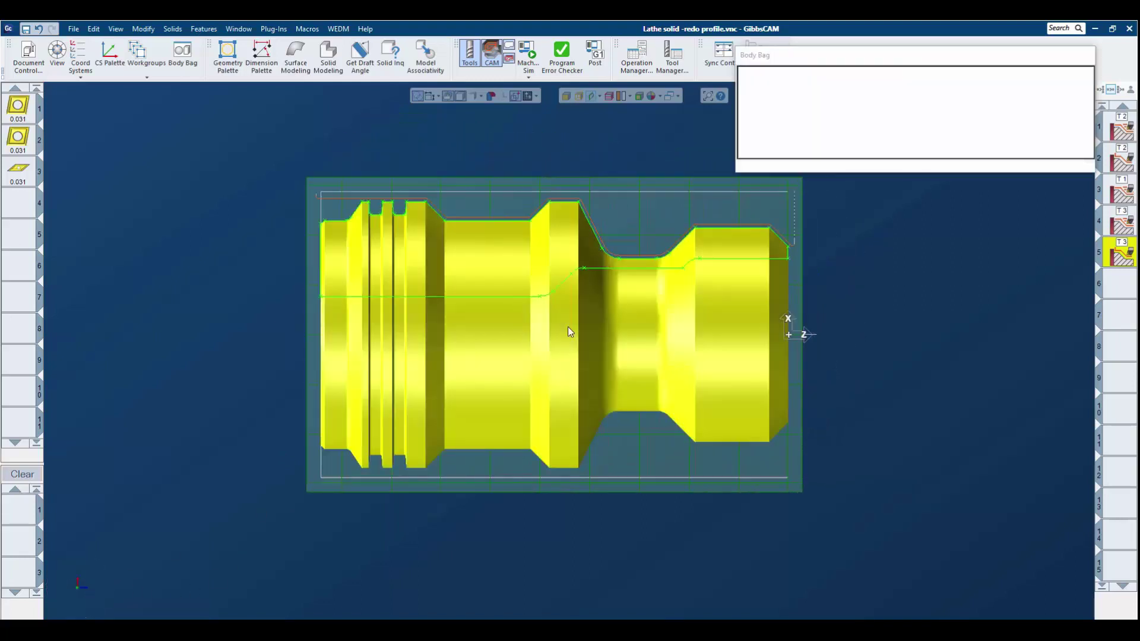
# Step: Import Lathe solid SMALLER redo.x_t as the new part solid
pyautogui.click(76, 29)
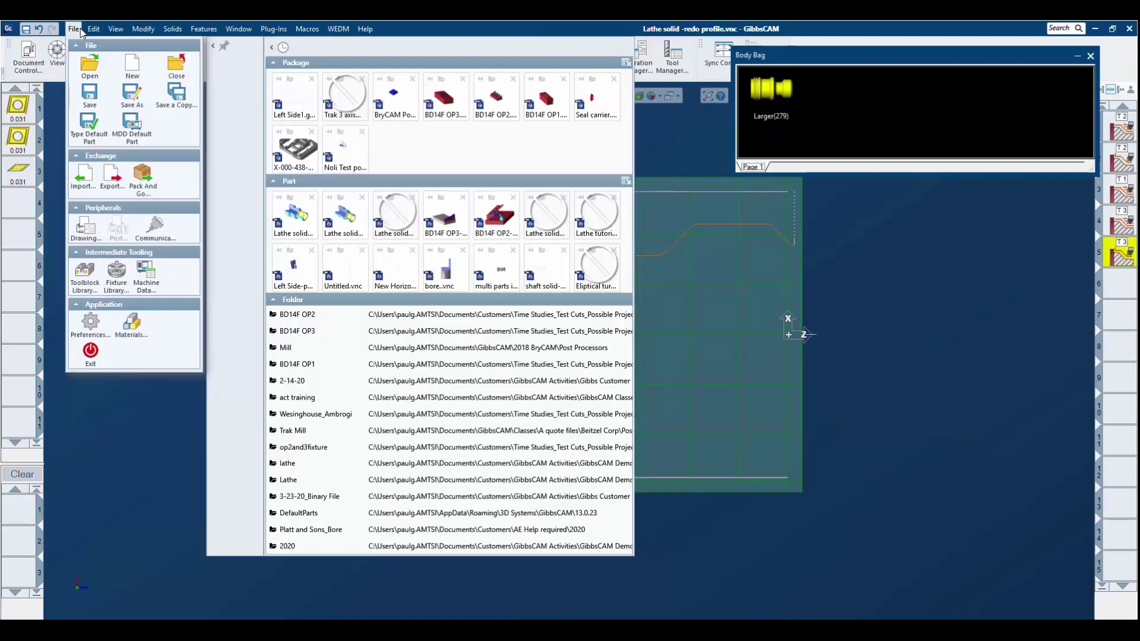
pyautogui.click(84, 176)
pyautogui.click(584, 210)
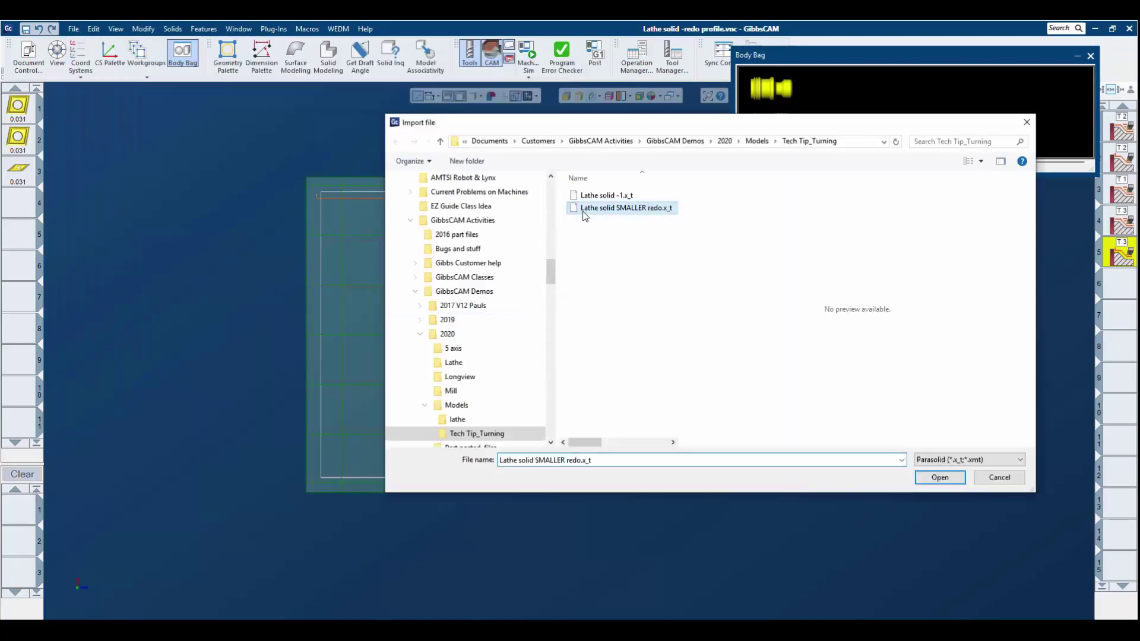
pyautogui.click(950, 479)
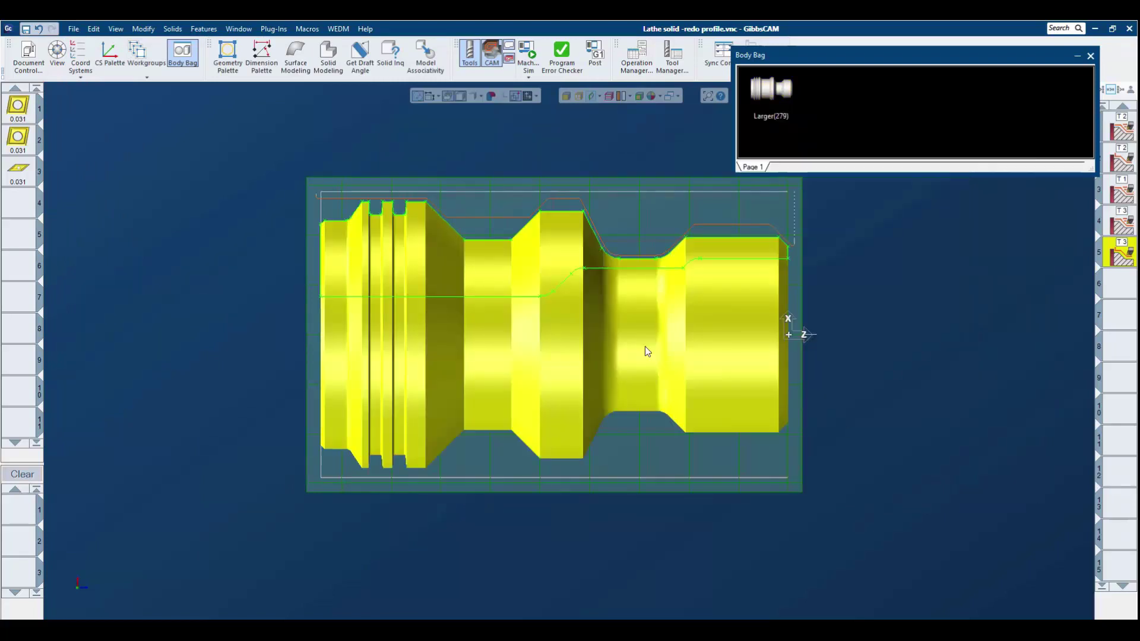
# Step: Replace the stored Larger solid with the imported smaller solid in all operations, regenerating toolpaths
pyautogui.click(428, 68)
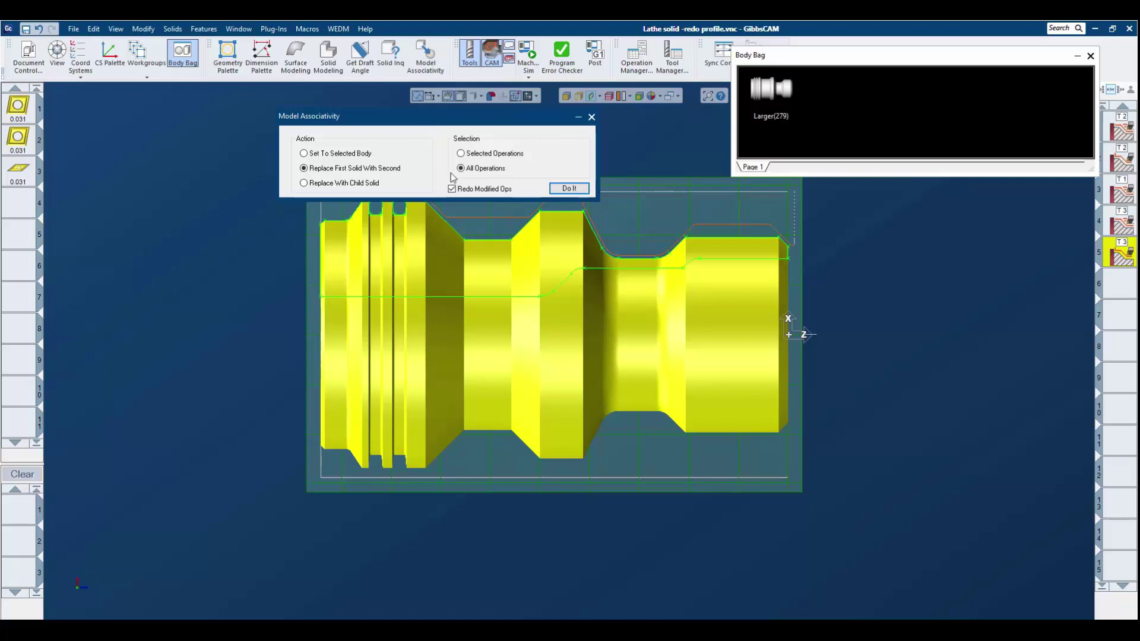
pyautogui.moveTo(527, 323); pyautogui.dragTo(551, 405, button='middle')
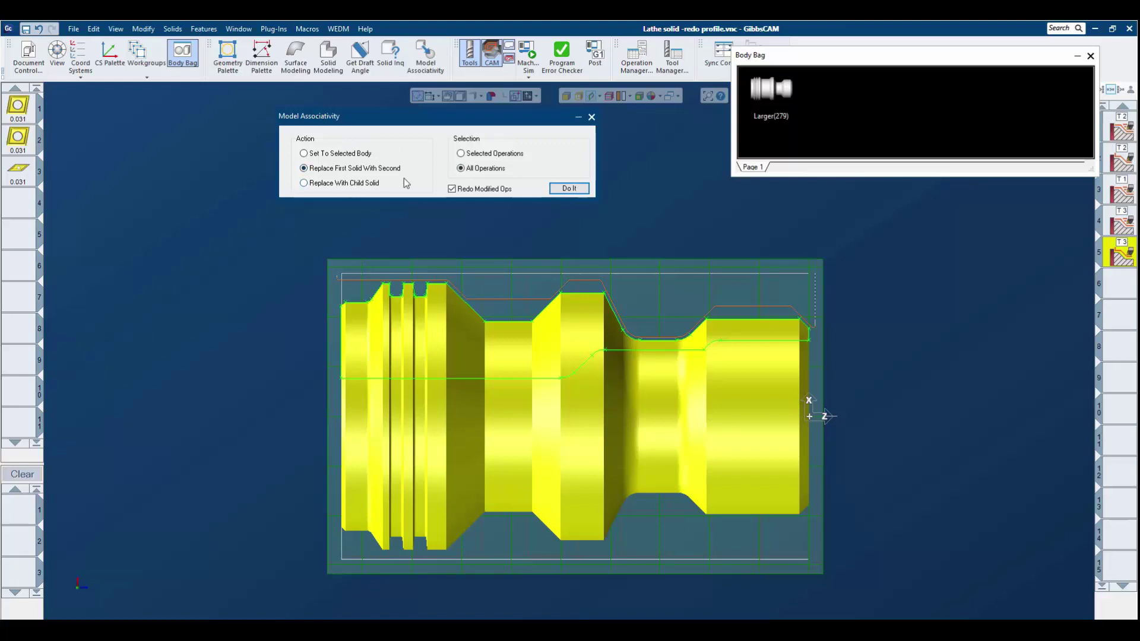
pyautogui.click(772, 89)
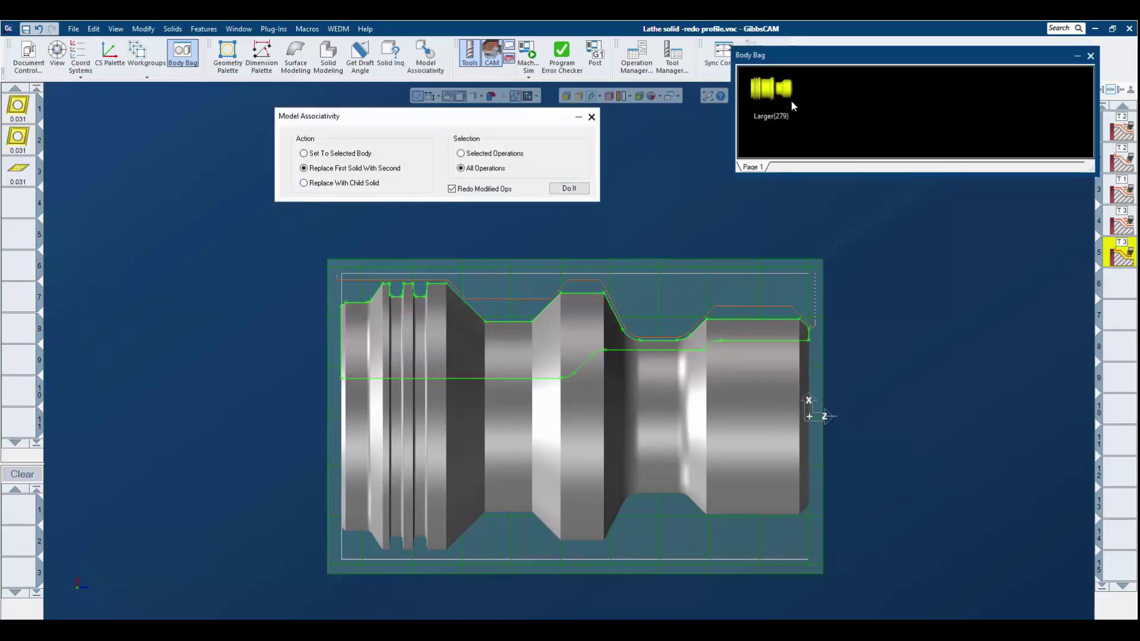
pyautogui.keyDown('shift'); pyautogui.click(577, 405); pyautogui.keyUp('shift')
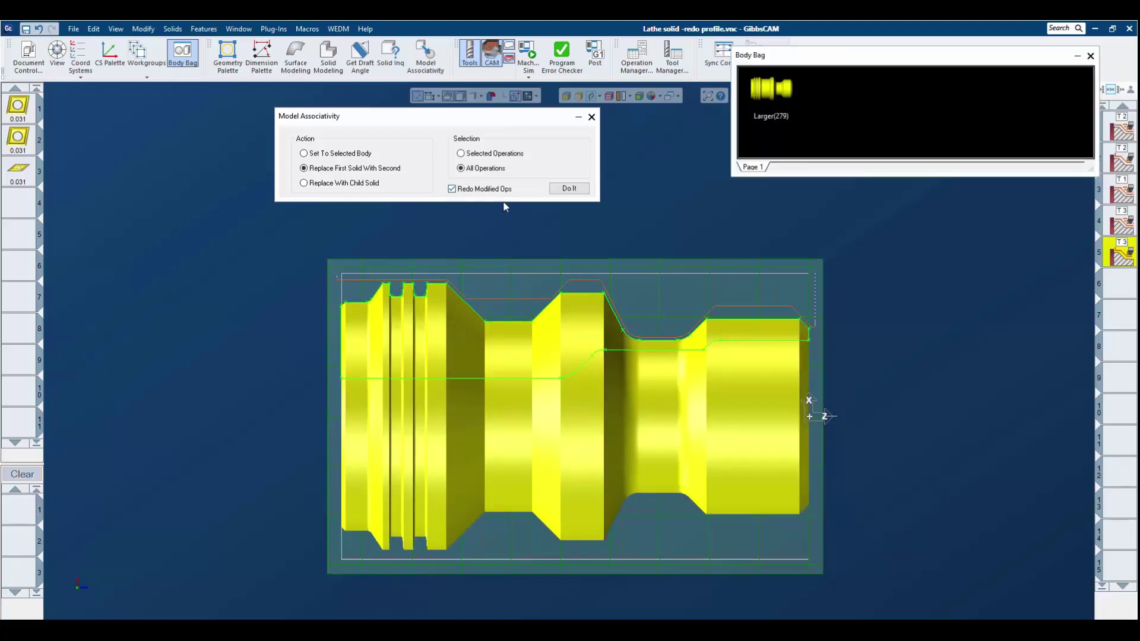
pyautogui.click(568, 189)
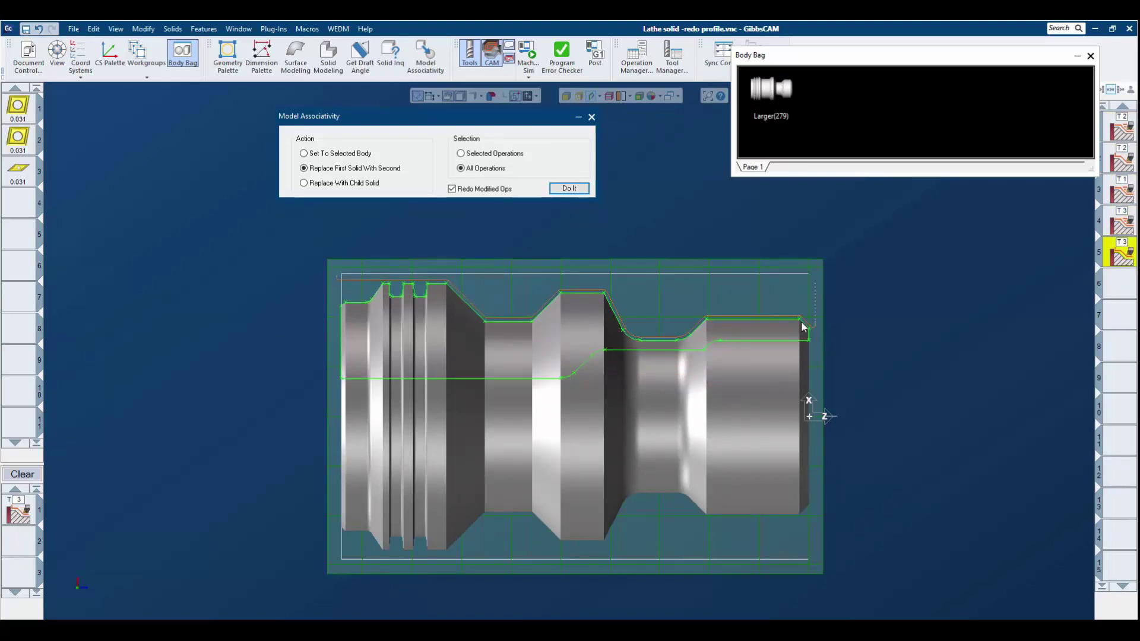
pyautogui.click(592, 117)
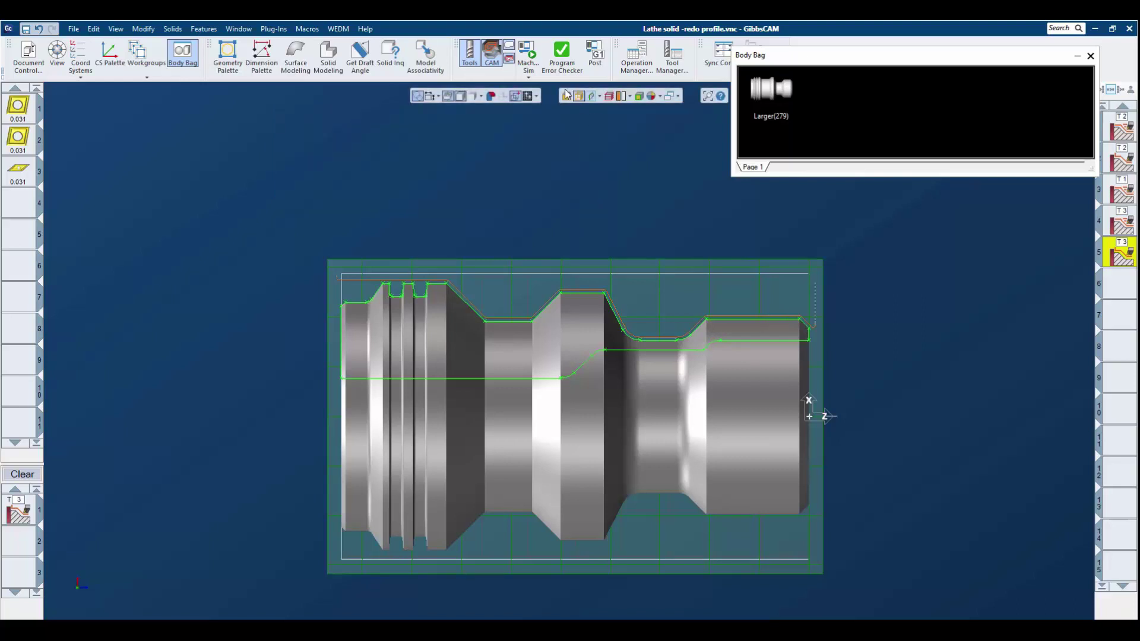
# Step: Play the machine simulation of the regenerated toolpaths, then exit it
pyautogui.click(524, 52)
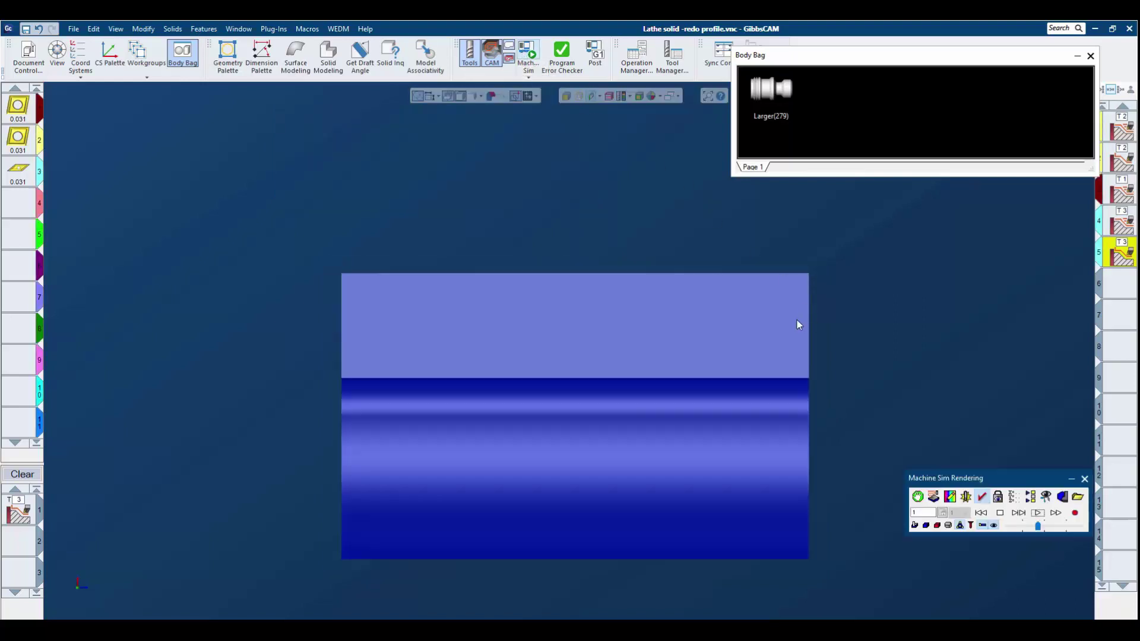
pyautogui.click(1036, 513)
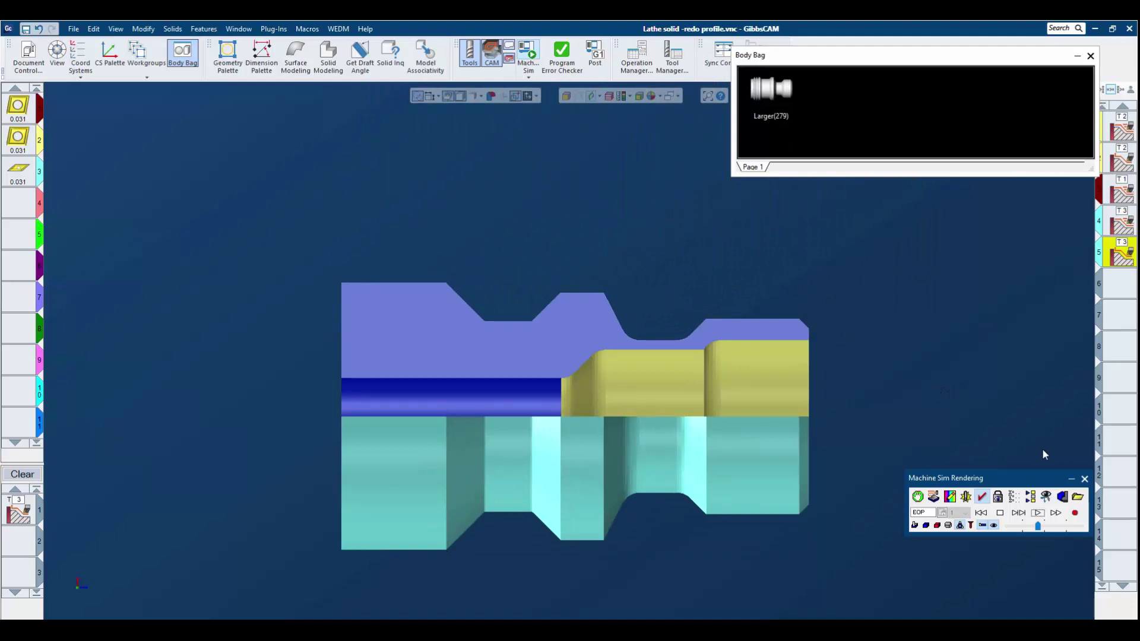
pyautogui.click(1086, 480)
# Step: Select operation 2, rerun the machine simulation and orbit to inspect the cut part
pyautogui.click(1117, 165)
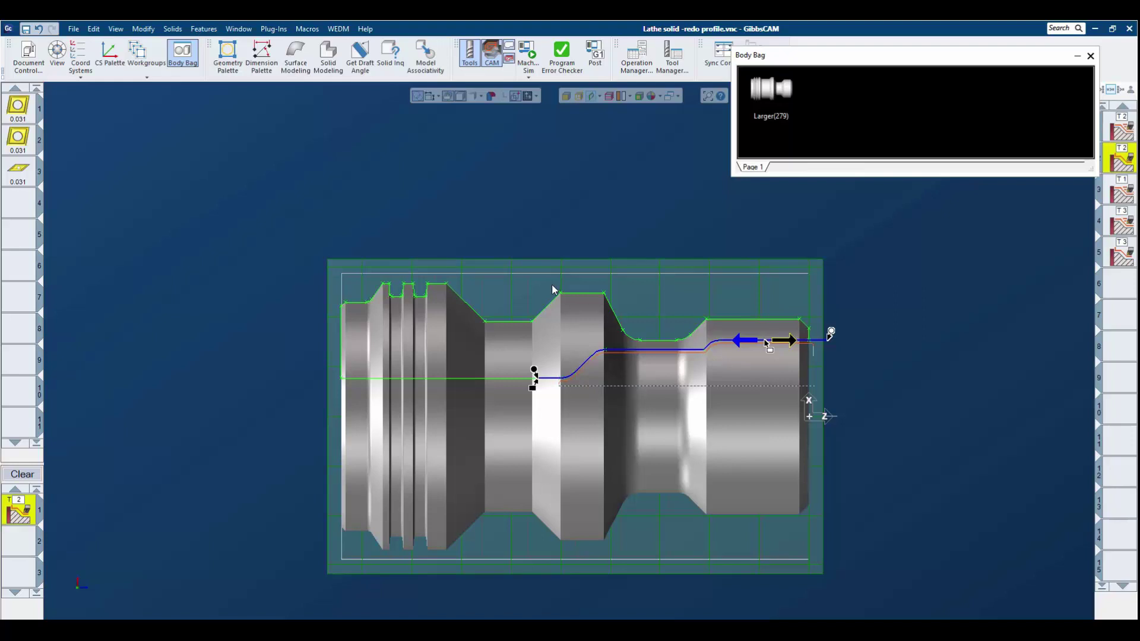
pyautogui.click(532, 57)
pyautogui.moveTo(934, 346); pyautogui.dragTo(576, 521, button='middle')
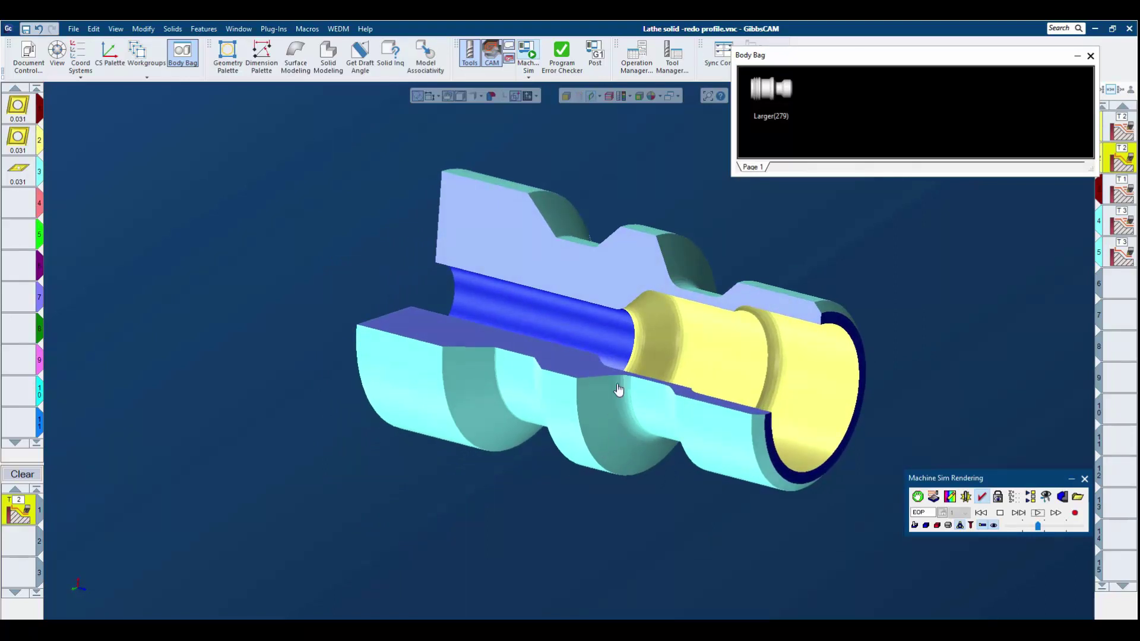
pyautogui.moveTo(618, 389); pyautogui.dragTo(617, 277, button='middle')
pyautogui.moveTo(710, 376); pyautogui.dragTo(684, 429, button='middle')
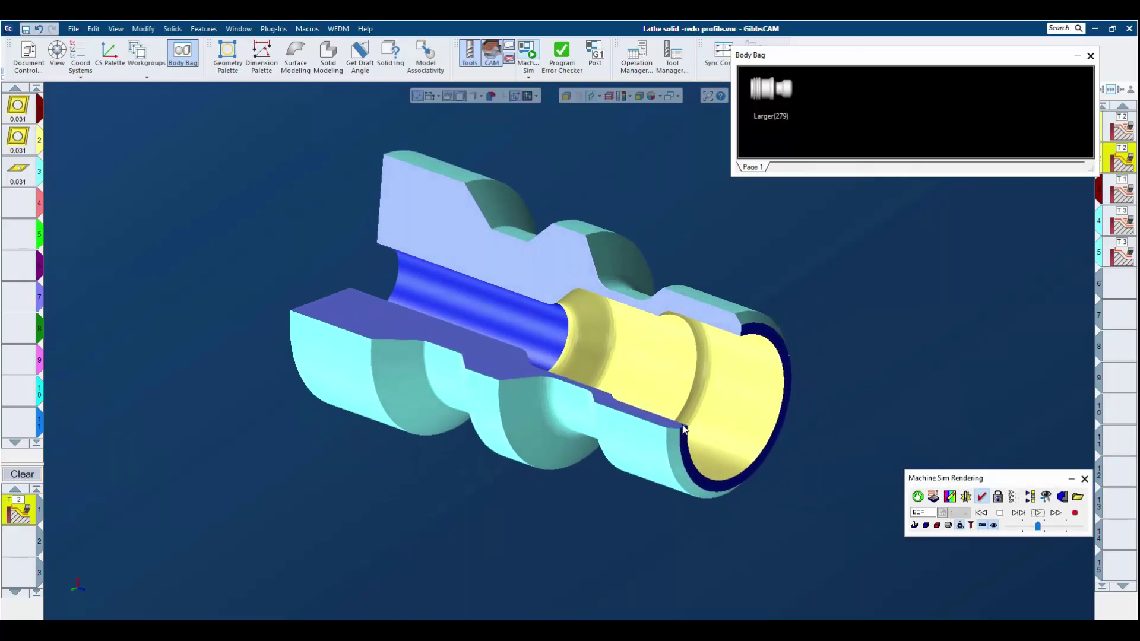